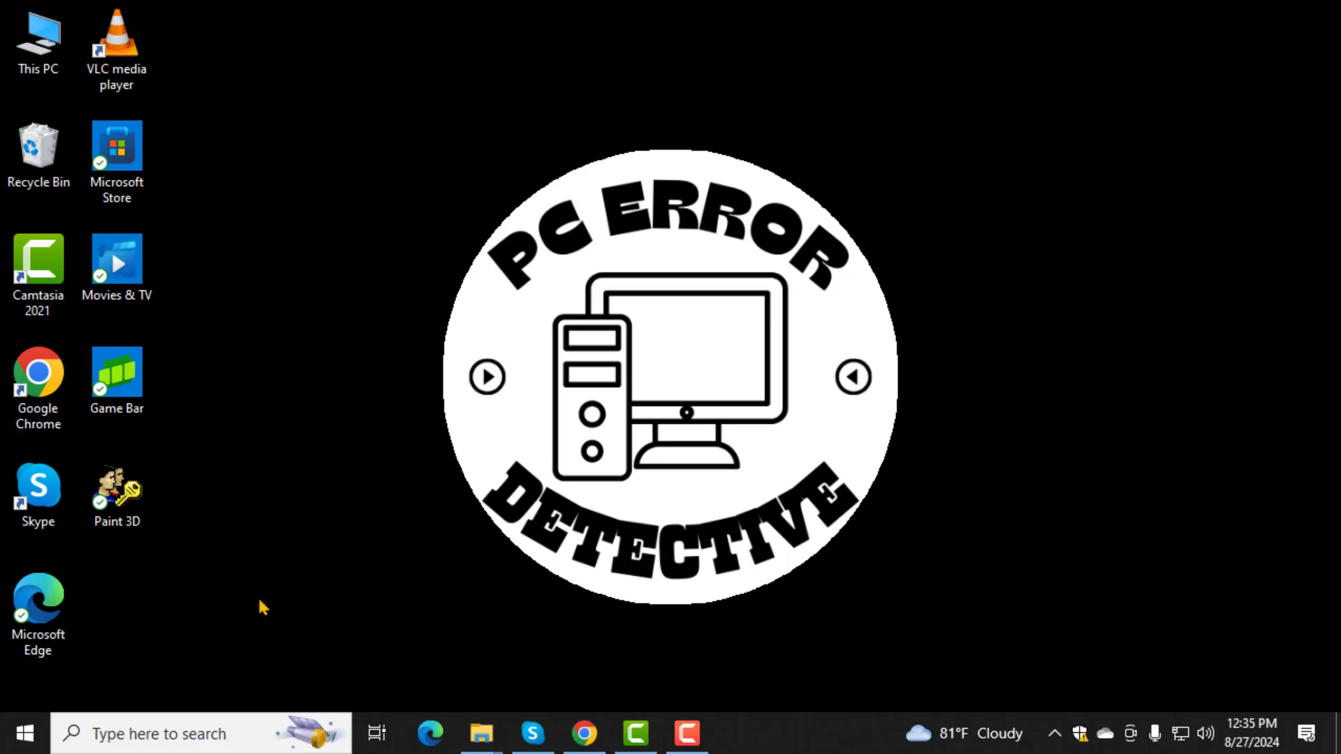
- Launch Command Prompt by searching 'cmd' in Windows Search
{"action": "left_click", "coordinate": [127, 742]}
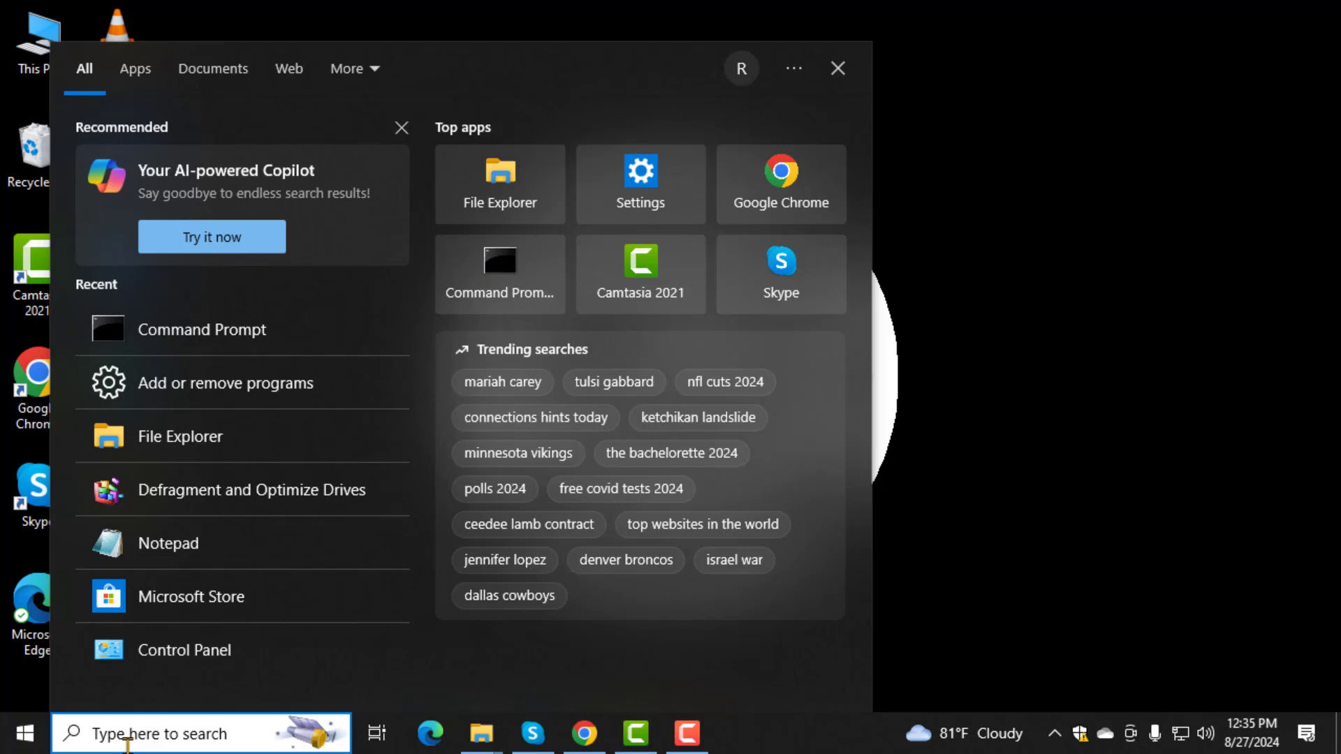
{"action": "type", "text": "cmd"}
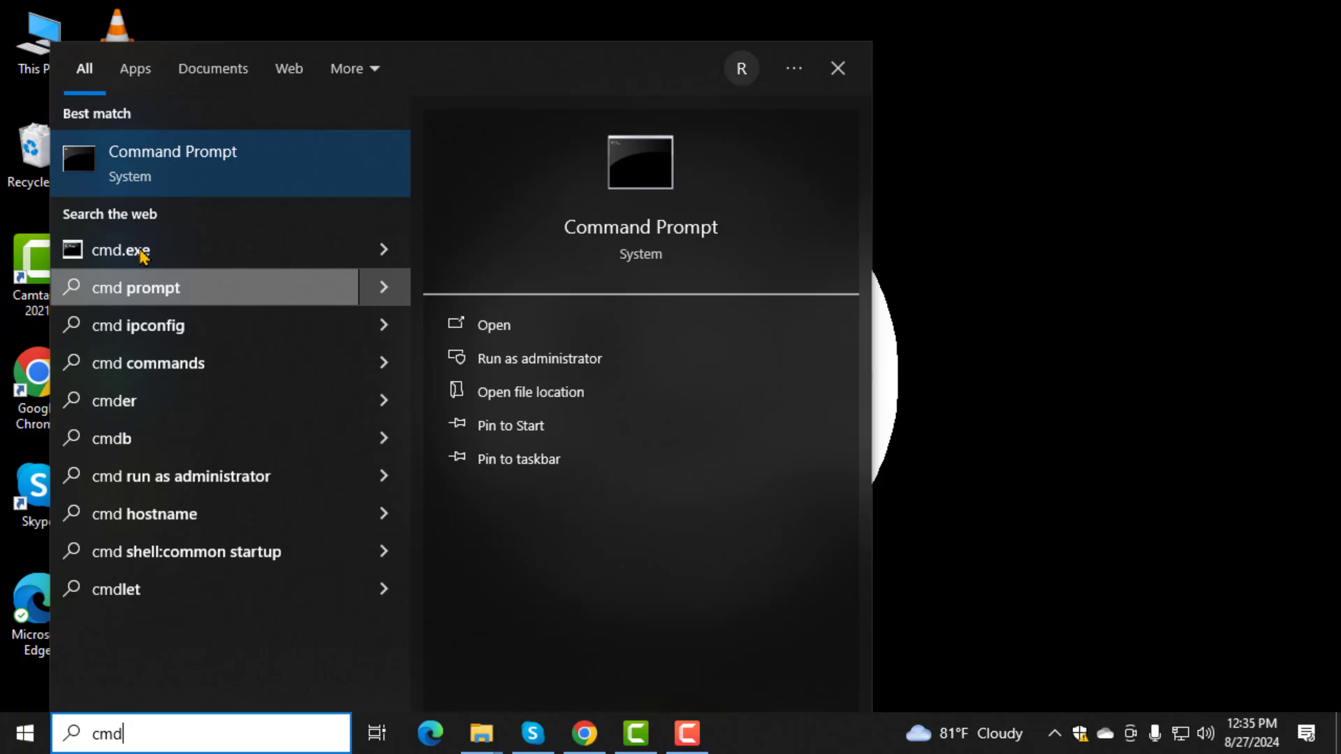
{"action": "left_click", "coordinate": [239, 160]}
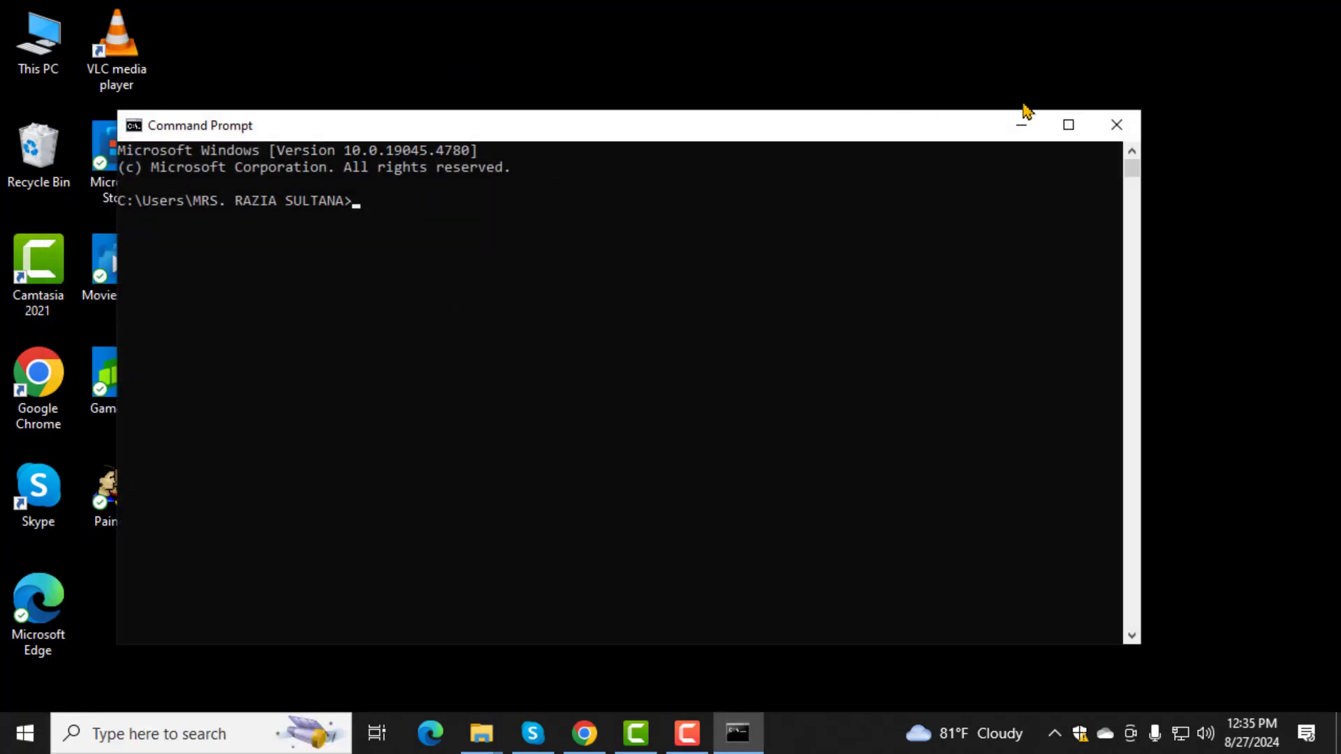
- Maximize the console and run ipconfig, correcting a typo first
{"action": "left_click", "coordinate": [1068, 125]}
{"action": "left_click", "coordinate": [259, 86]}
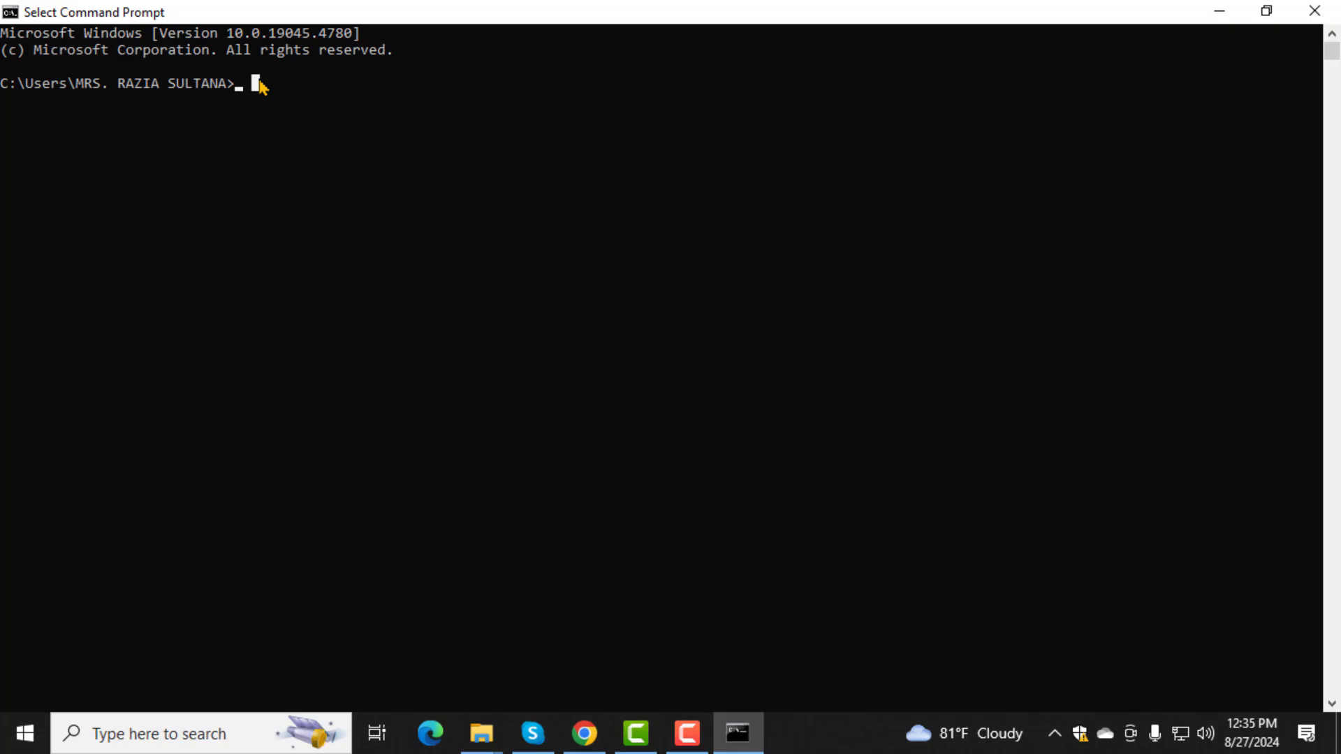
{"action": "type", "text": "i"}
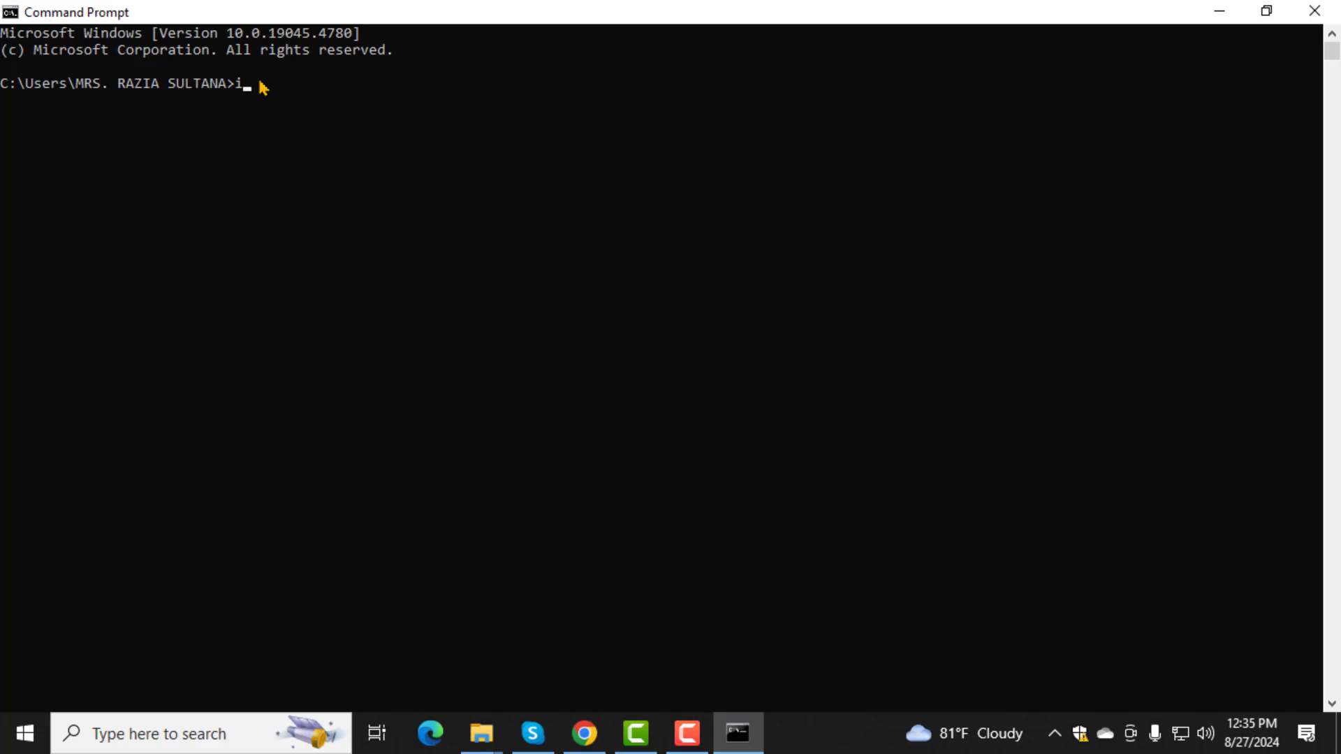
{"action": "type", "text": "pcon"}
{"action": "type", "text": "fih"}
{"action": "key", "text": "BackSpace"}
{"action": "type", "text": "g"}
{"action": "key", "text": "Return"}
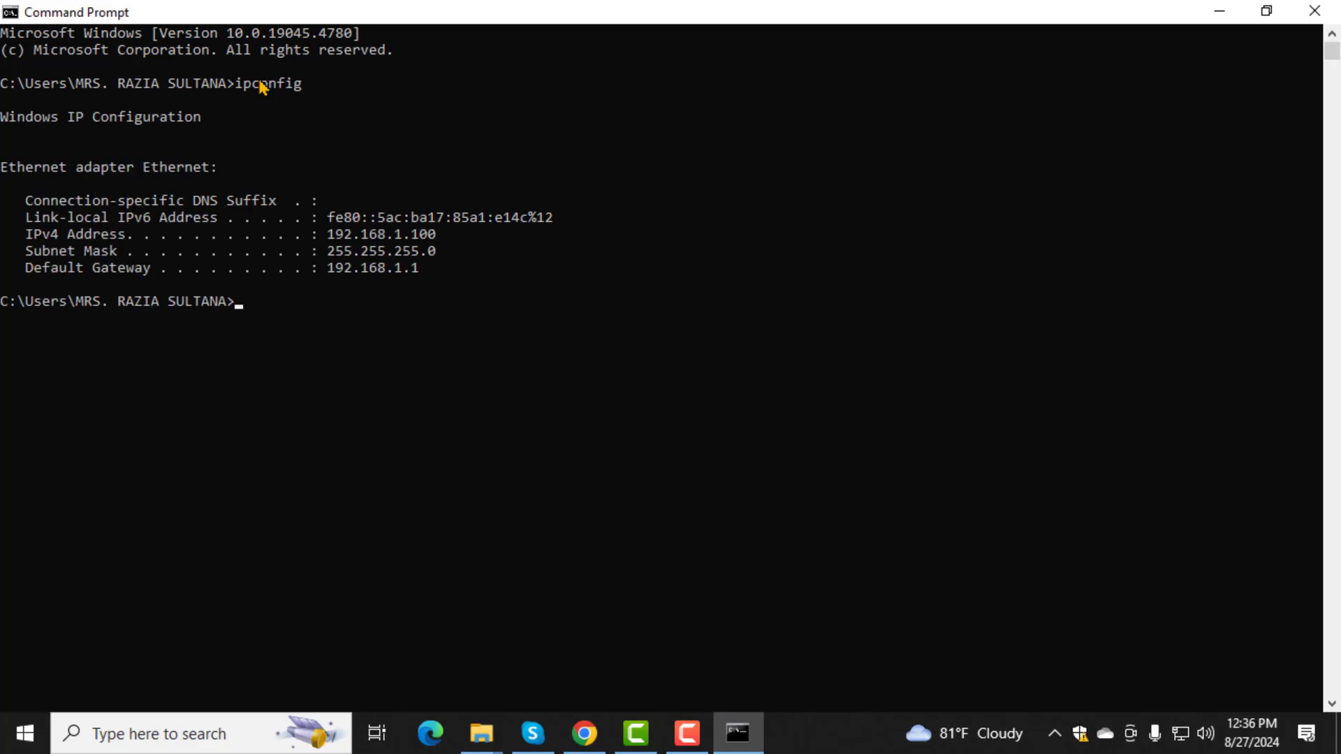
- Select the gateway address 192.168.1.1 and run ping 192.168.1.1
{"action": "left_click_drag", "start_coordinate": [446, 271], "coordinate": [331, 279]}
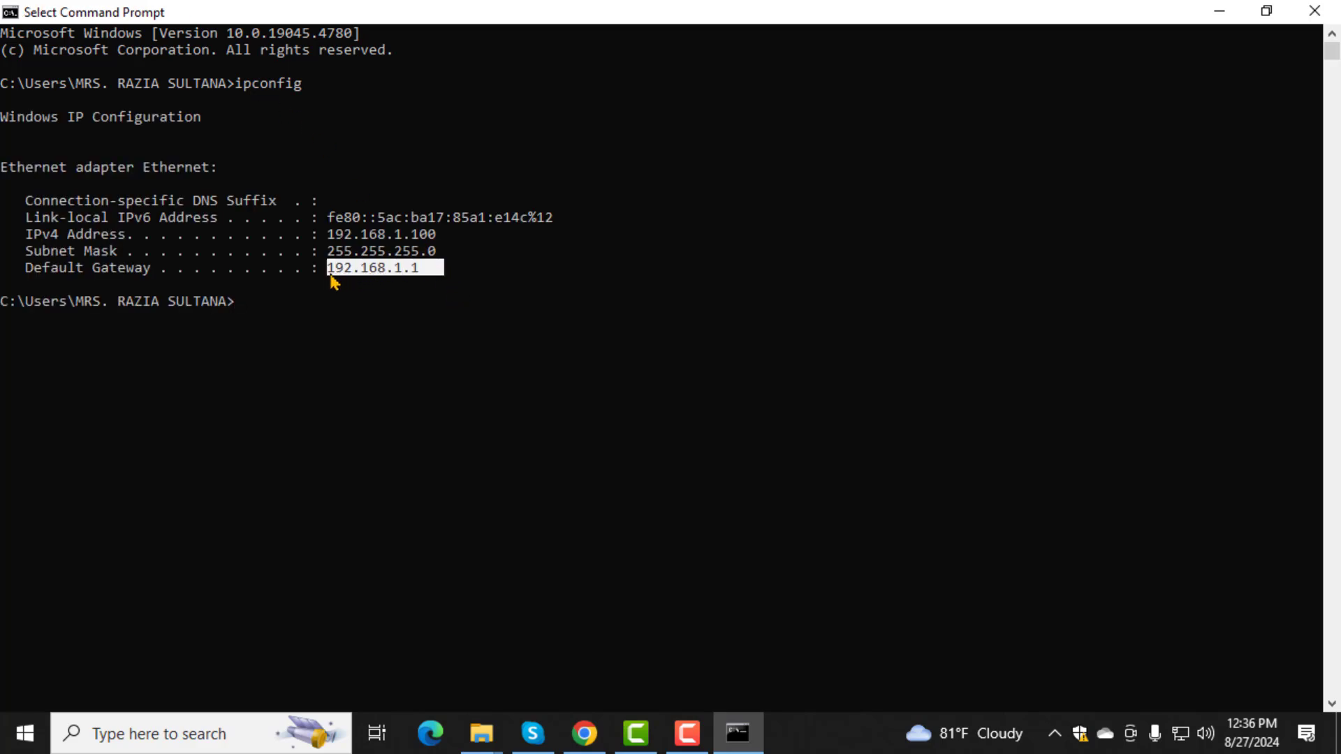
{"action": "type", "text": "ping"}
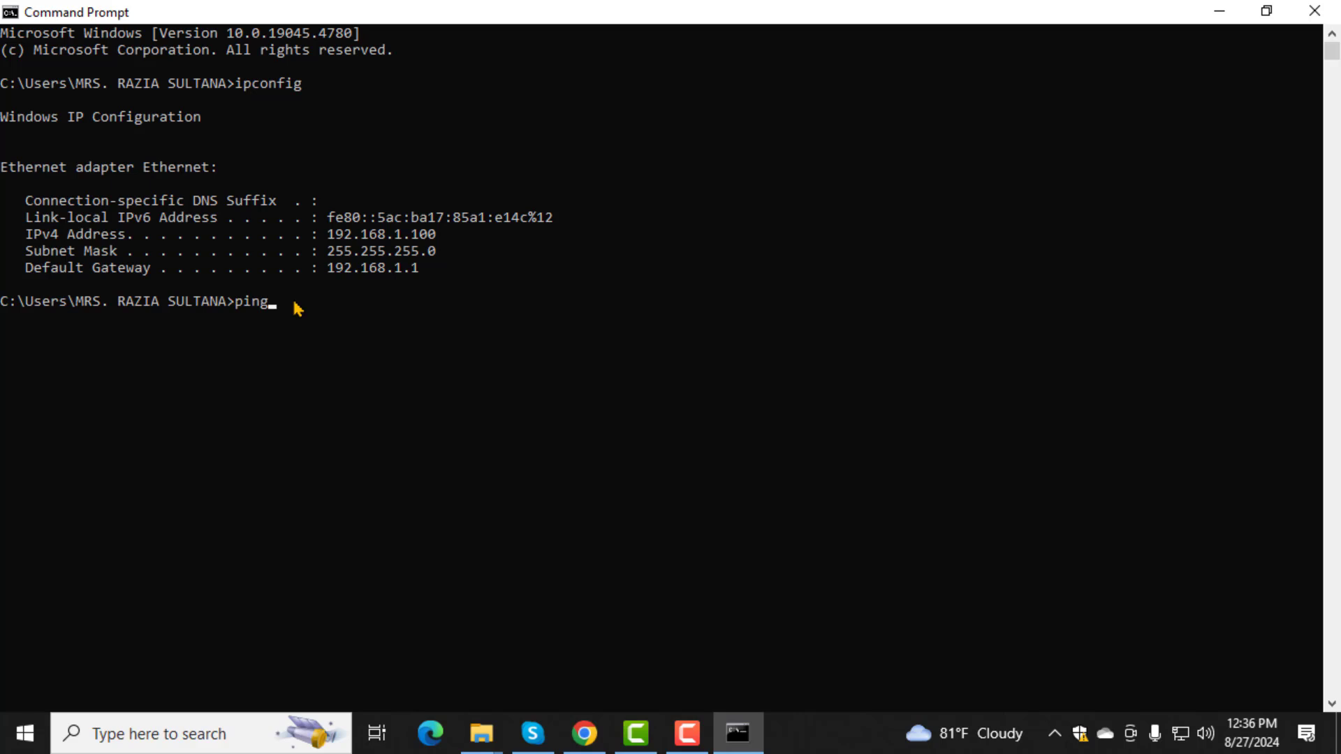
{"action": "left_click", "coordinate": [295, 303]}
{"action": "type", "text": "192.168.1.1"}
{"action": "key", "text": "Return"}
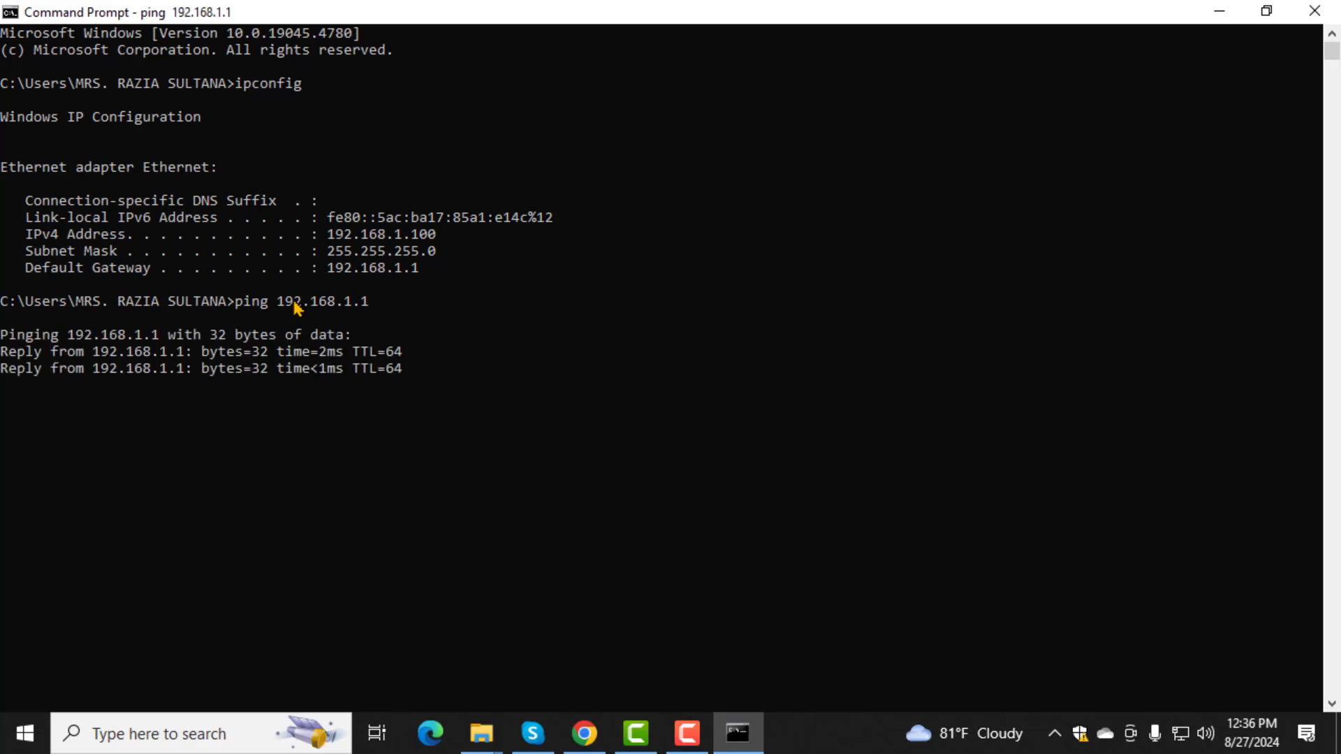